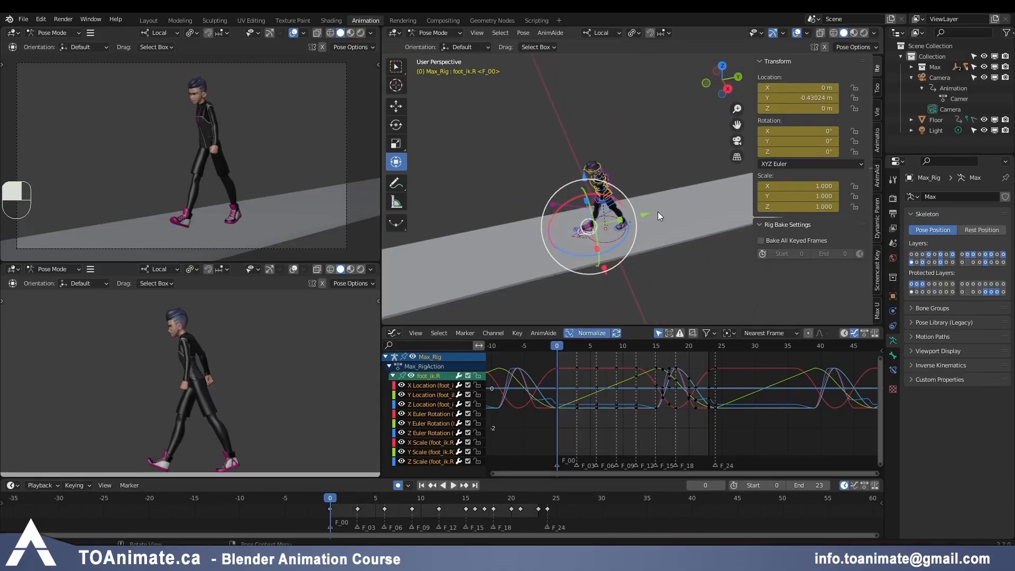
# Isolate the right foot IK control's Y Location curve and play back the walk cycle
pyautogui.moveTo(658, 212); pyautogui.dragTo(657, 209, button='middle')
pyautogui.click(422, 396)
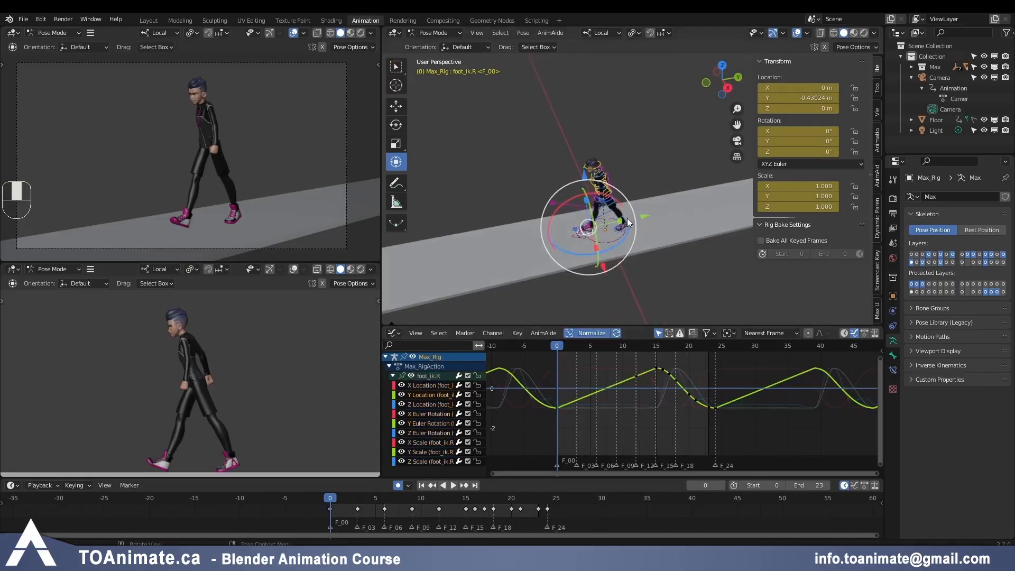
pyautogui.moveTo(545, 304); pyautogui.dragTo(592, 258, button='middle')
pyautogui.scroll(2, 589, 255)
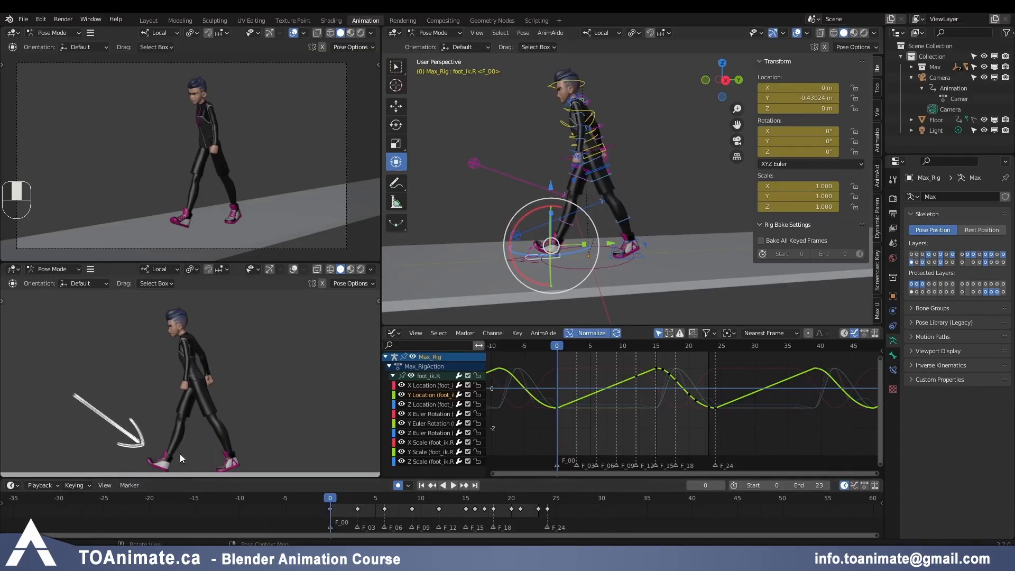
pyautogui.press('space')
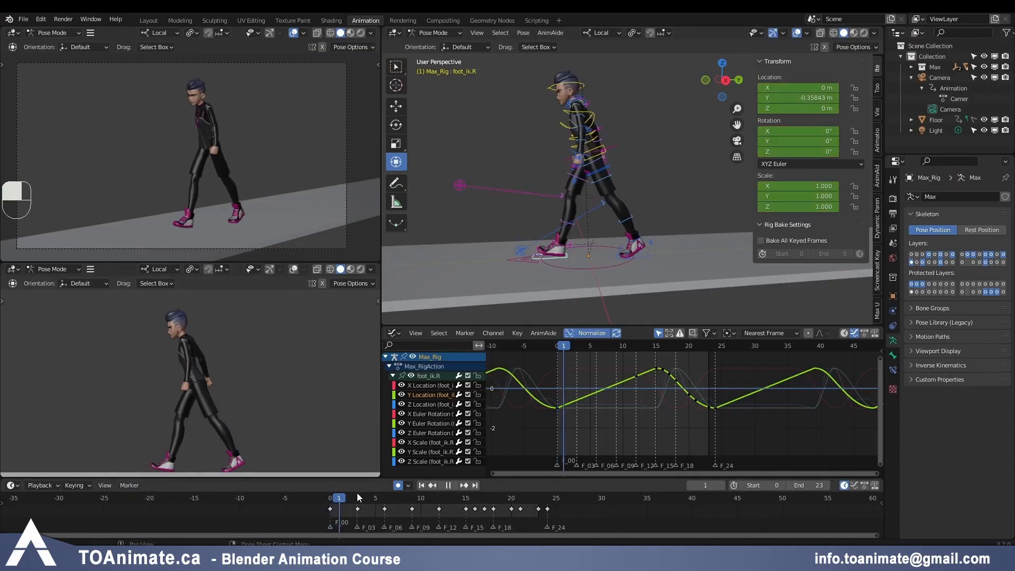
pyautogui.press('space')
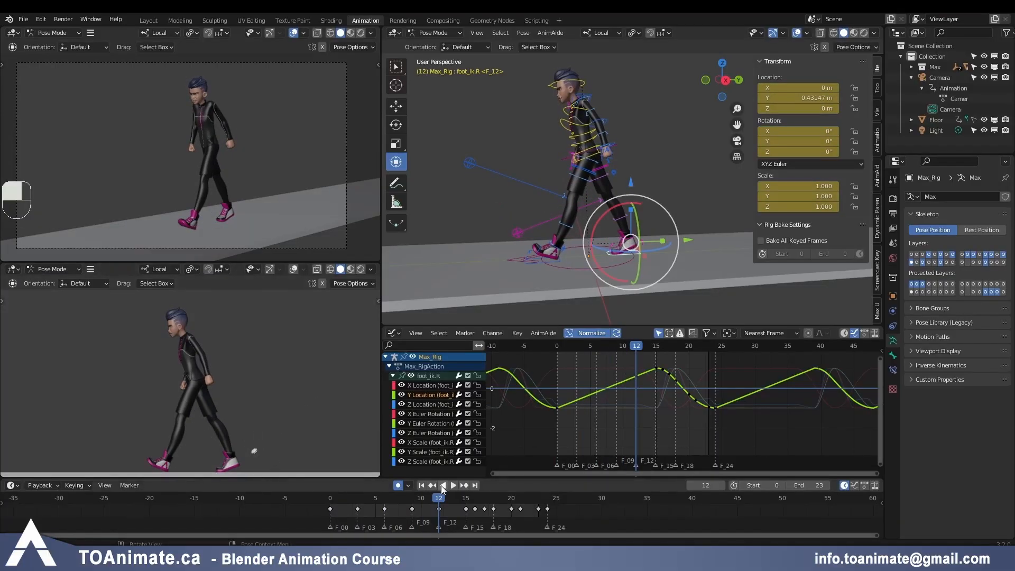
# At frame 0, copy the right foot control's Y location without its minus sign into Calculator and start an addition with 0.430236
pyautogui.click(329, 499)
pyautogui.doubleClick(773, 98)
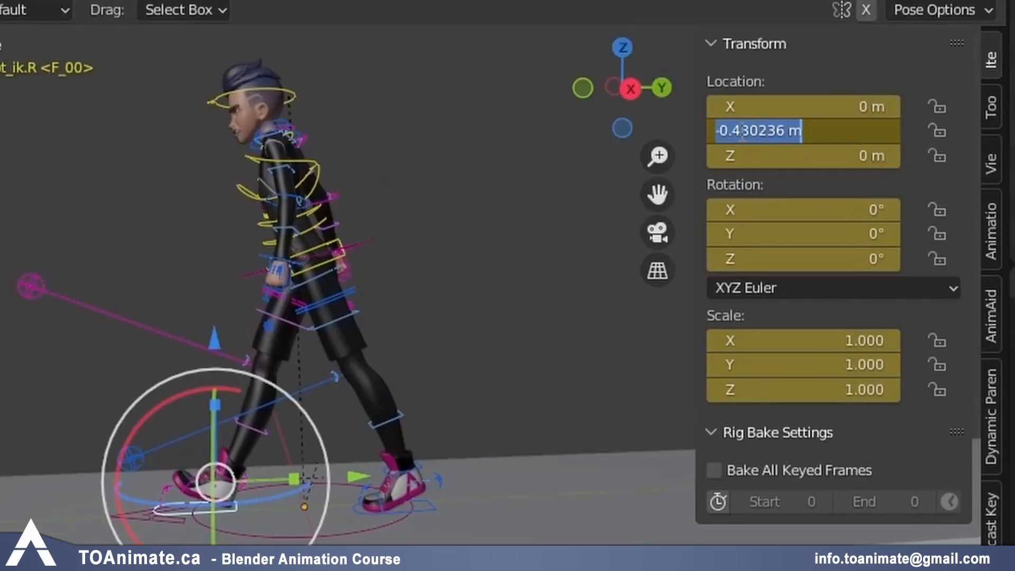
pyautogui.moveTo(720, 131); pyautogui.dragTo(786, 122)
pyautogui.hotkey('ctrl', 'c')
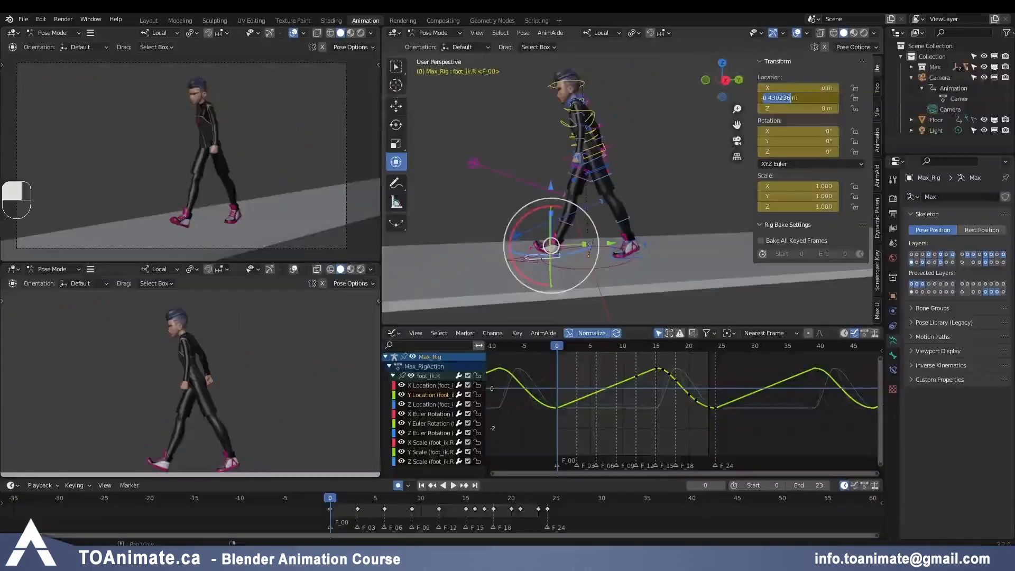
pyautogui.hotkey('alt', 'Tab')
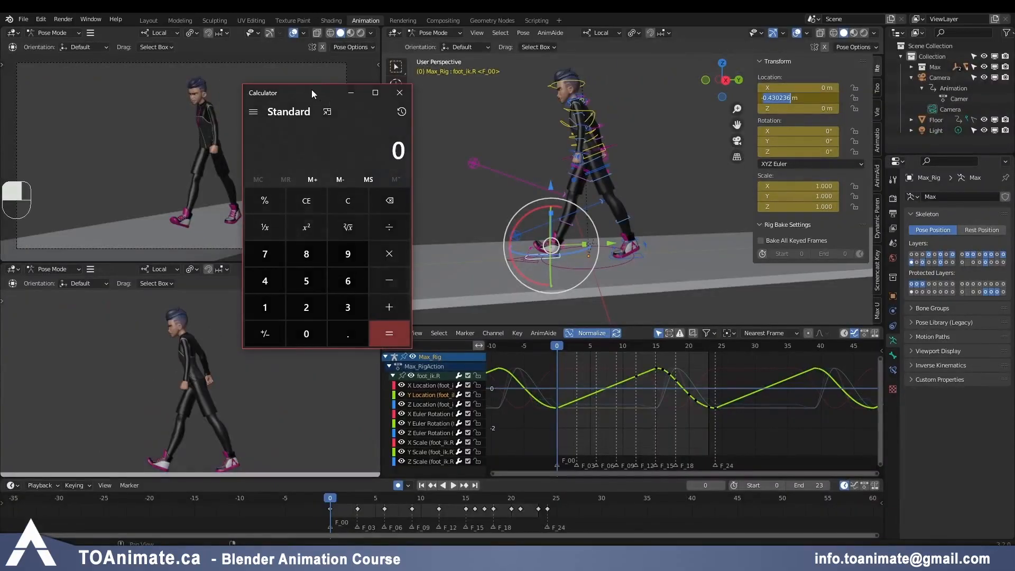
pyautogui.moveTo(313, 94); pyautogui.dragTo(223, 73)
pyautogui.hotkey('ctrl', 'v')
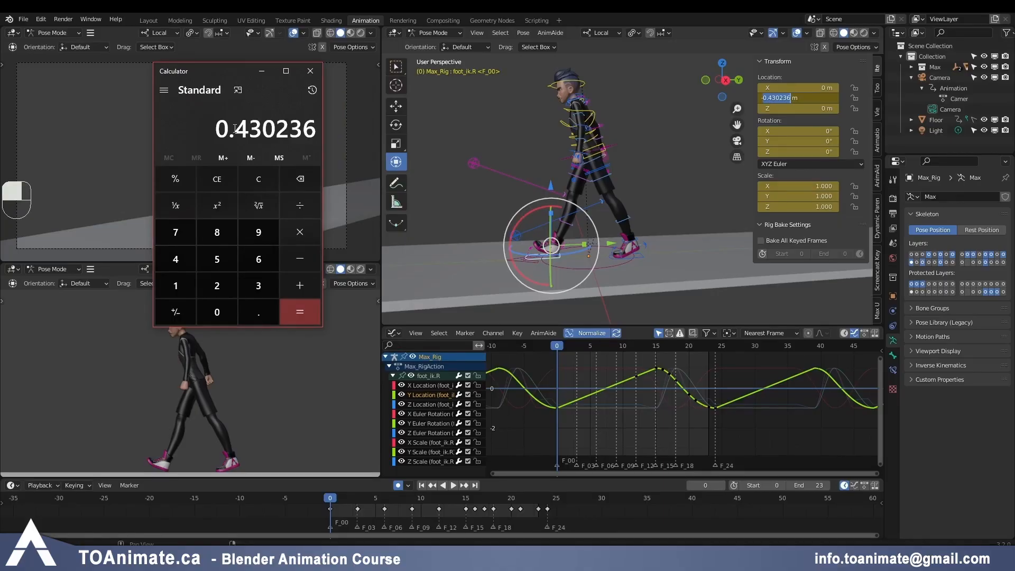
pyautogui.press('+')
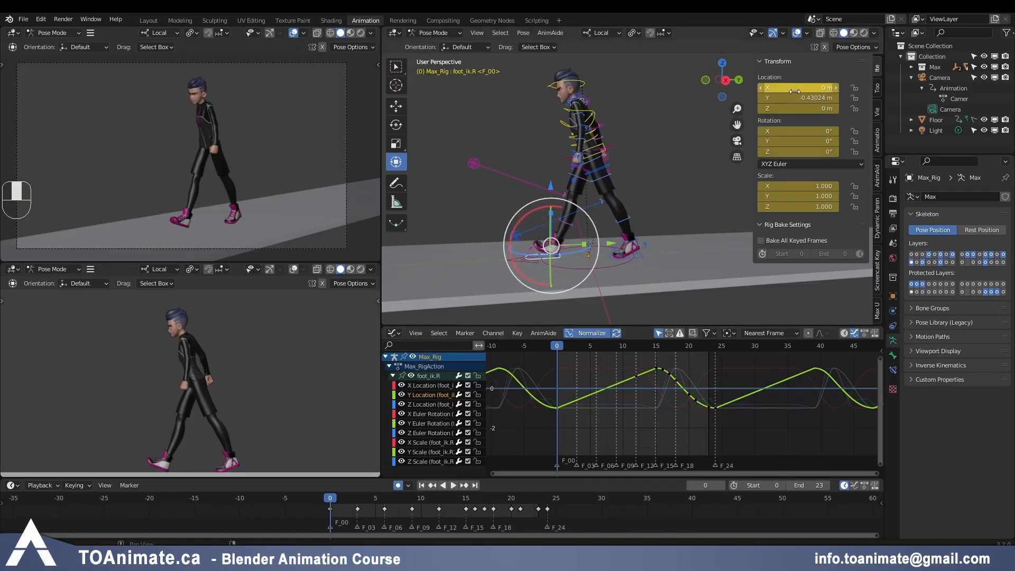
pyautogui.moveTo(332, 499); pyautogui.dragTo(403, 497)
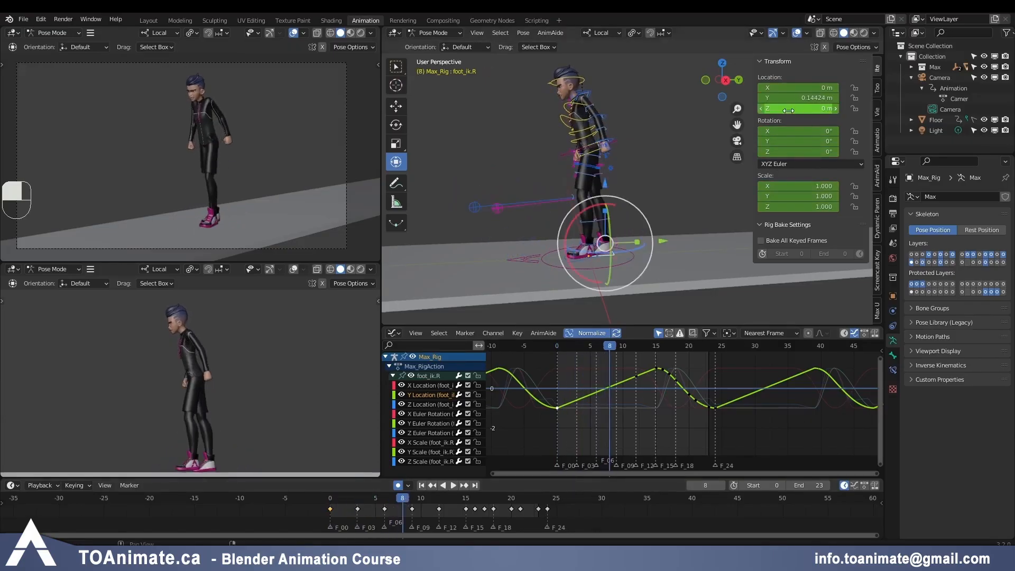
pyautogui.click(332, 498)
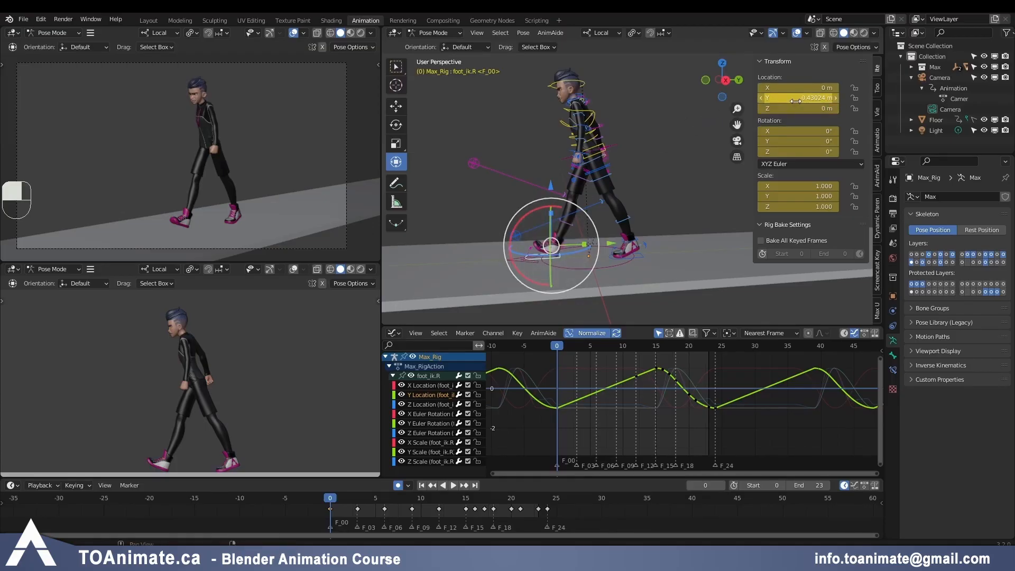
pyautogui.press('-')
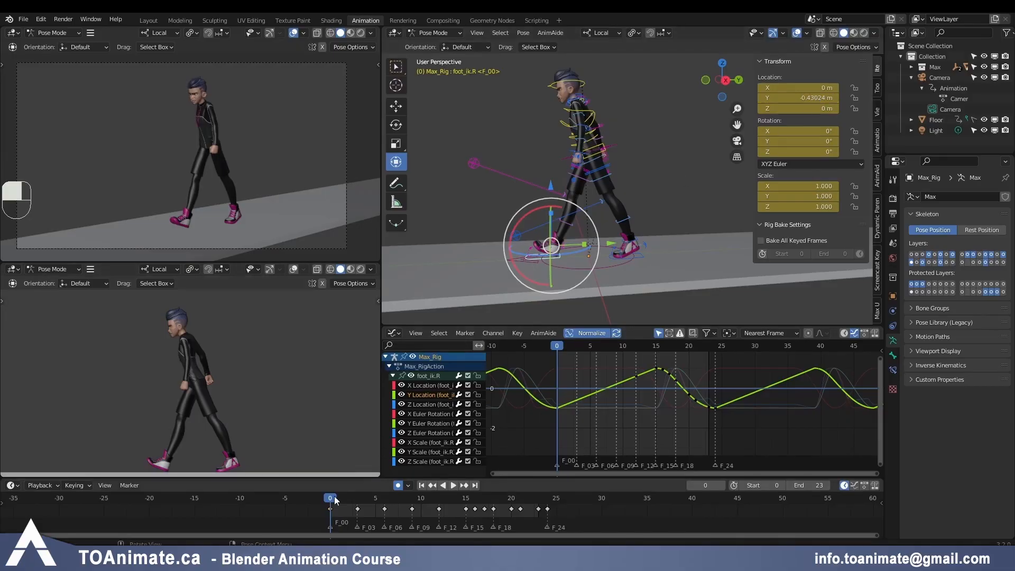
# At frame 12, copy the right foot control's Y location and add 0.431472 to the first value in Calculator
pyautogui.moveTo(344, 494); pyautogui.dragTo(439, 498)
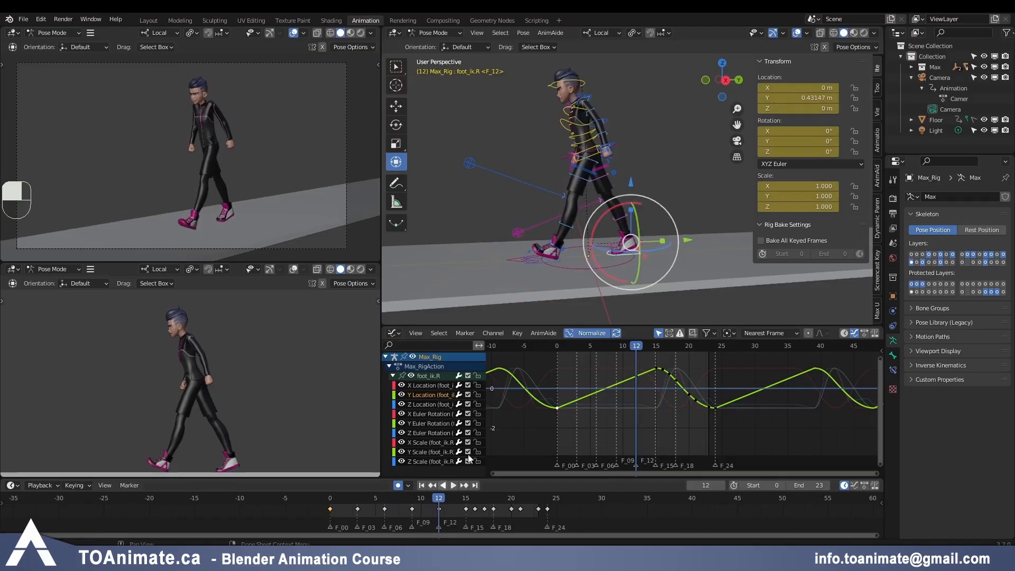
pyautogui.click(796, 98)
pyautogui.moveTo(762, 98); pyautogui.dragTo(789, 97)
pyautogui.hotkey('ctrl', 'c')
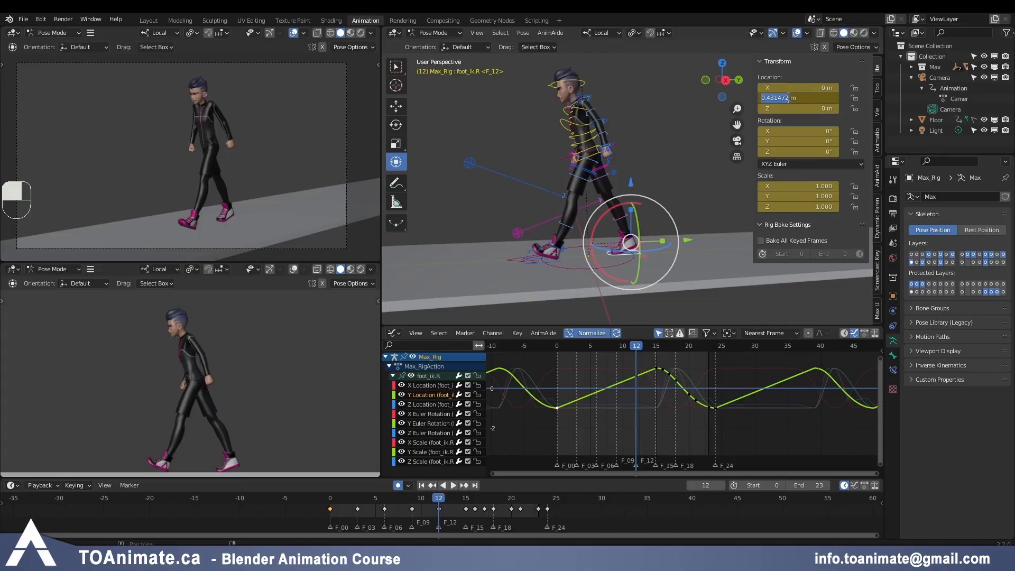
pyautogui.hotkey('alt', 'Tab')
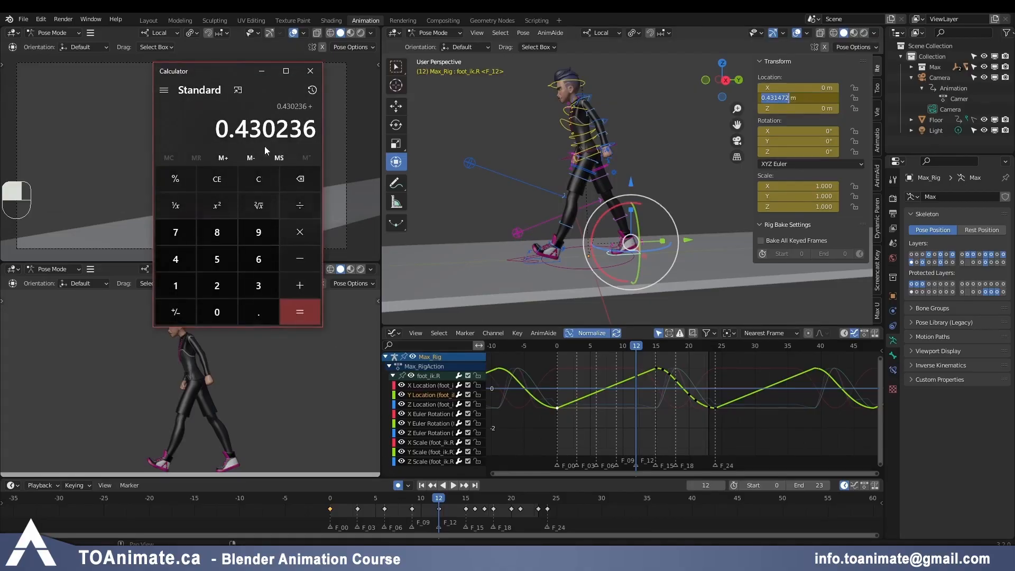
pyautogui.hotkey('ctrl', 'v')
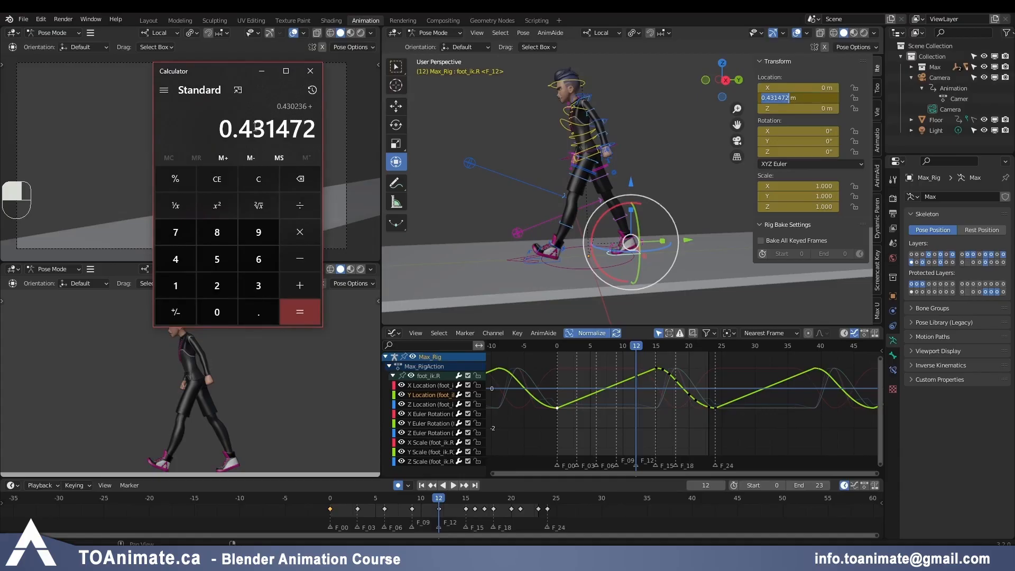
pyautogui.press('Return')
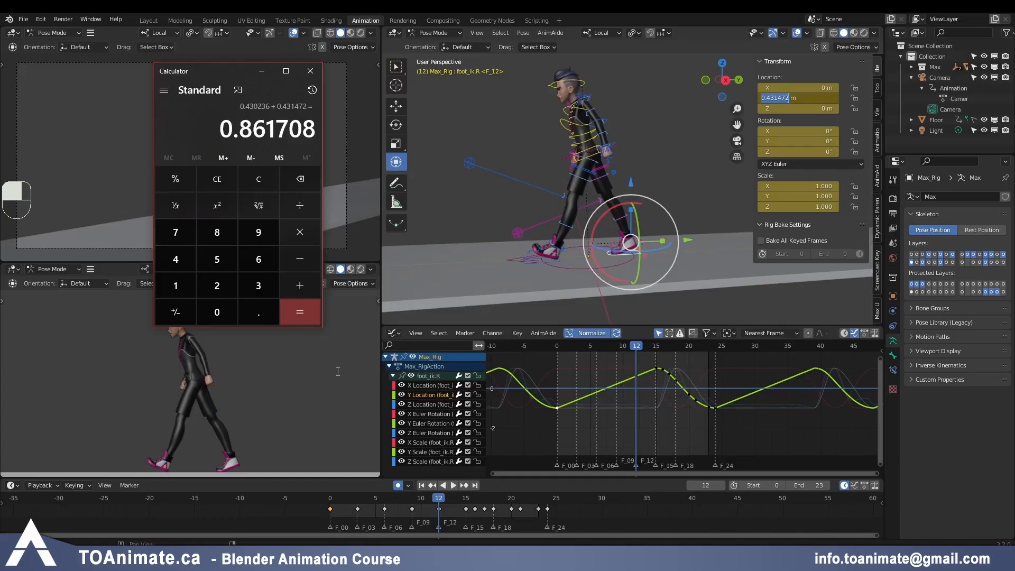
# Multiply the sum by 2 in Calculator and copy the result
pyautogui.press('*')
pyautogui.write('2')
pyautogui.press('Return')
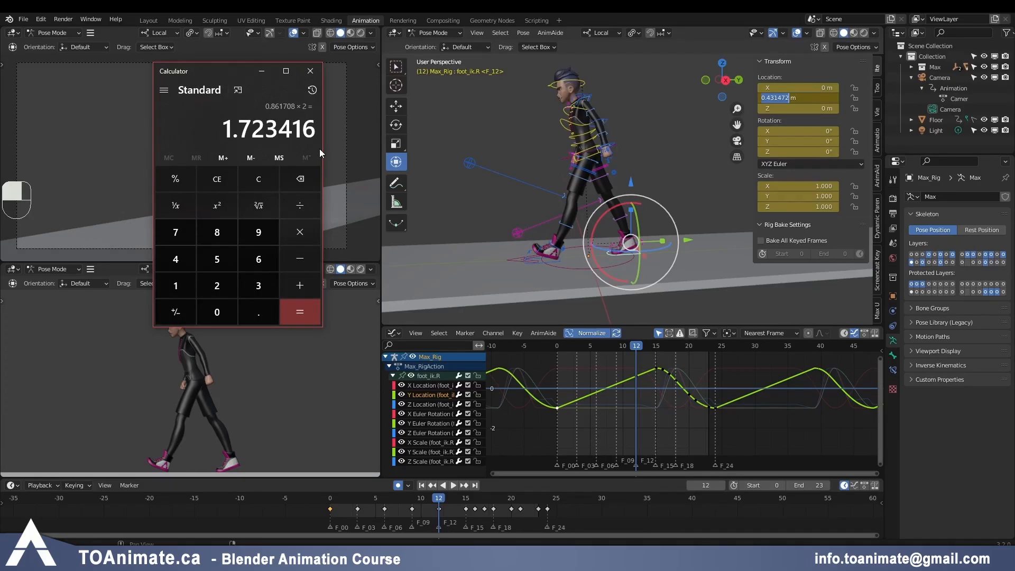
pyautogui.moveTo(223, 129); pyautogui.dragTo(312, 132)
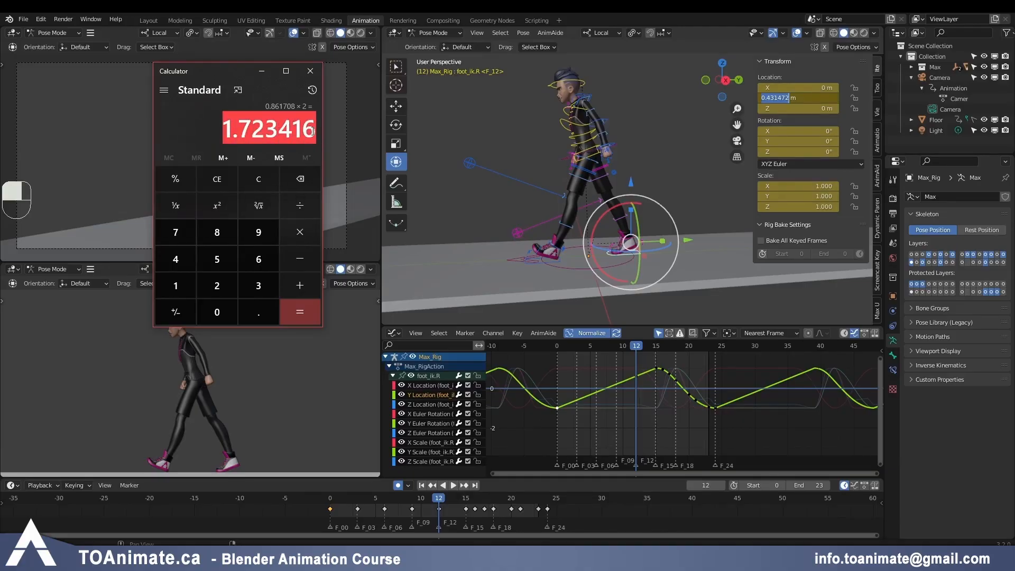
# Select the God control and delete the keyframes between frames 0 and 24 on its Y Location curve
pyautogui.click(552, 274)
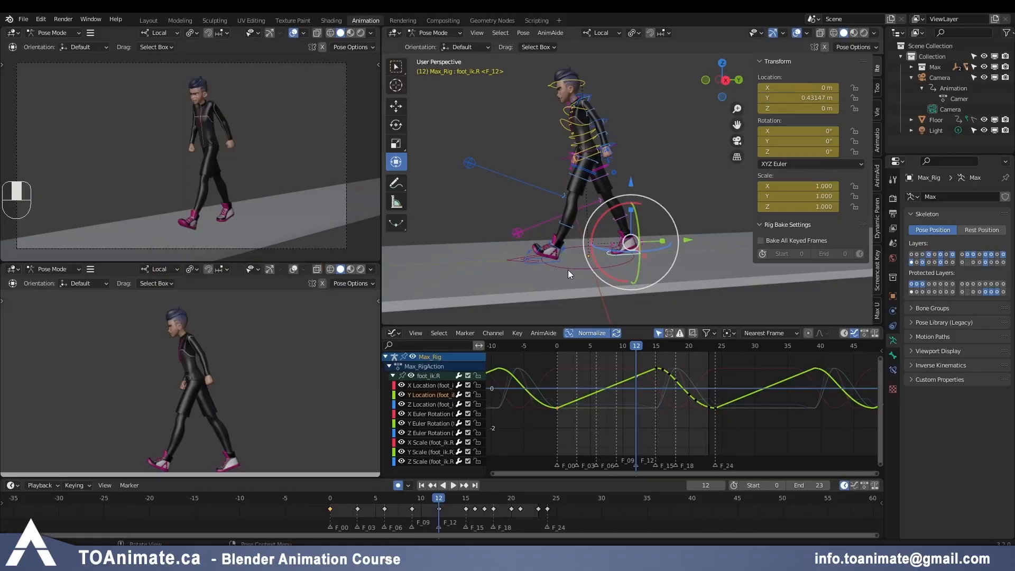
pyautogui.click(568, 270)
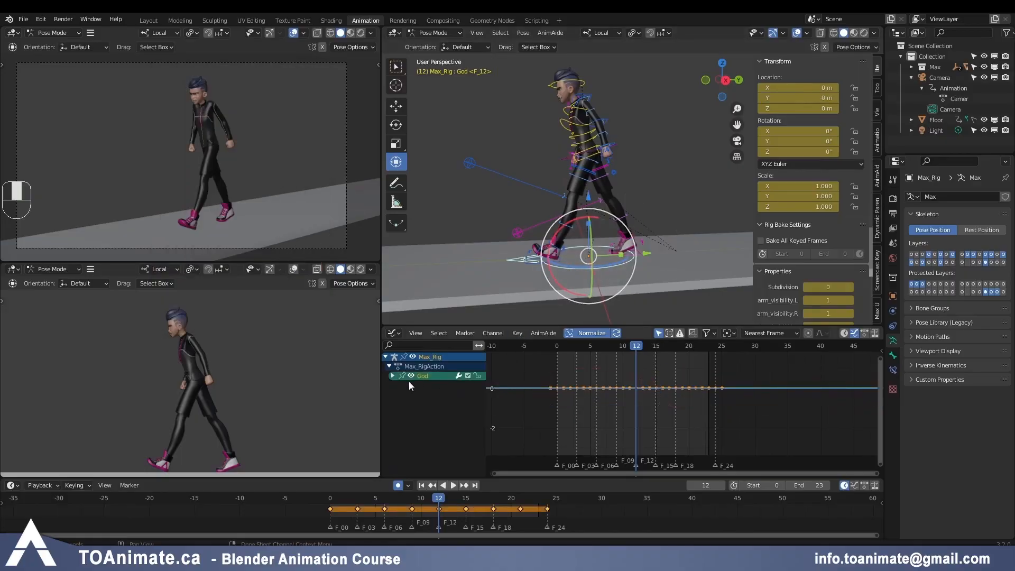
pyautogui.click(392, 376)
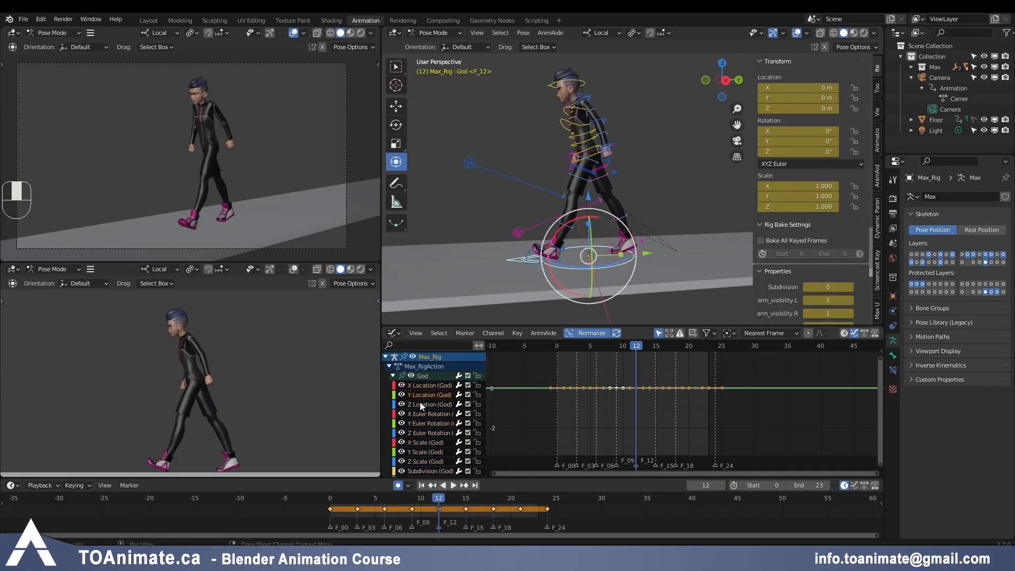
pyautogui.click(594, 402)
pyautogui.moveTo(572, 373); pyautogui.dragTo(700, 407)
pyautogui.press('x')
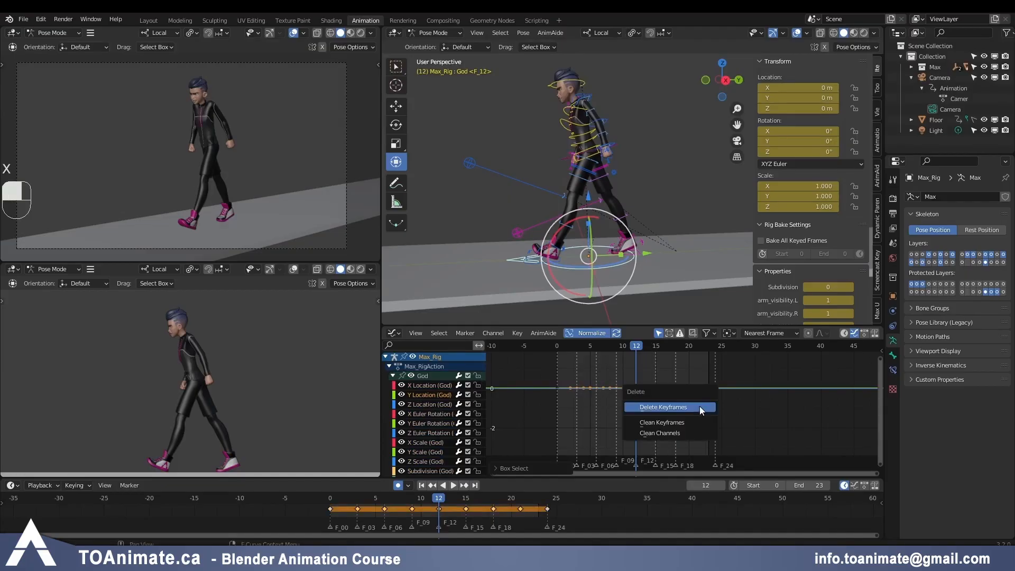
pyautogui.click(700, 407)
# At frame 24, paste the calculated distance 1.723416 as the God control's Y location
pyautogui.hotkey('shift', 'Left')
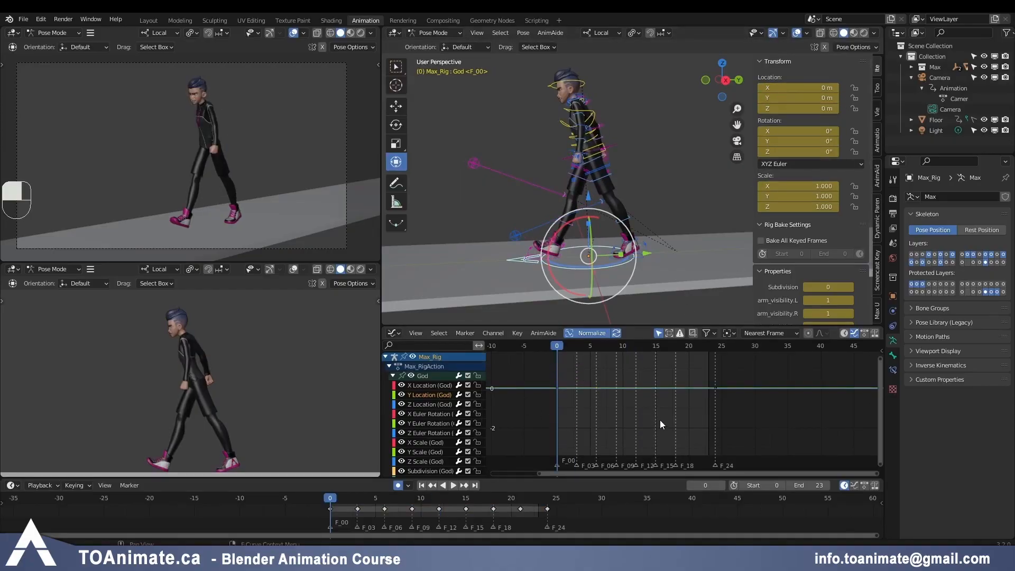
pyautogui.click(717, 349)
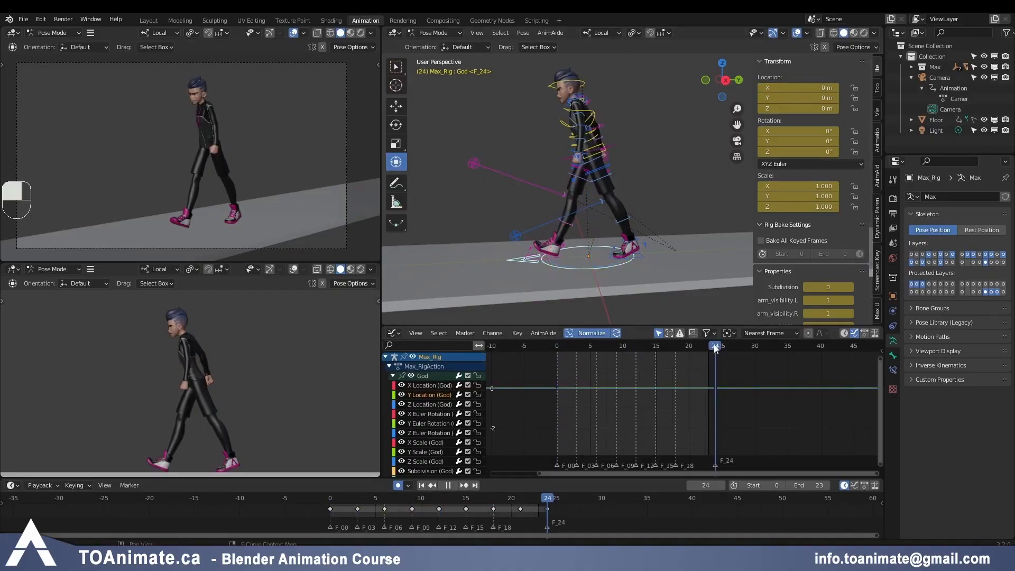
pyautogui.doubleClick(799, 98)
pyautogui.hotkey('ctrl', 'v')
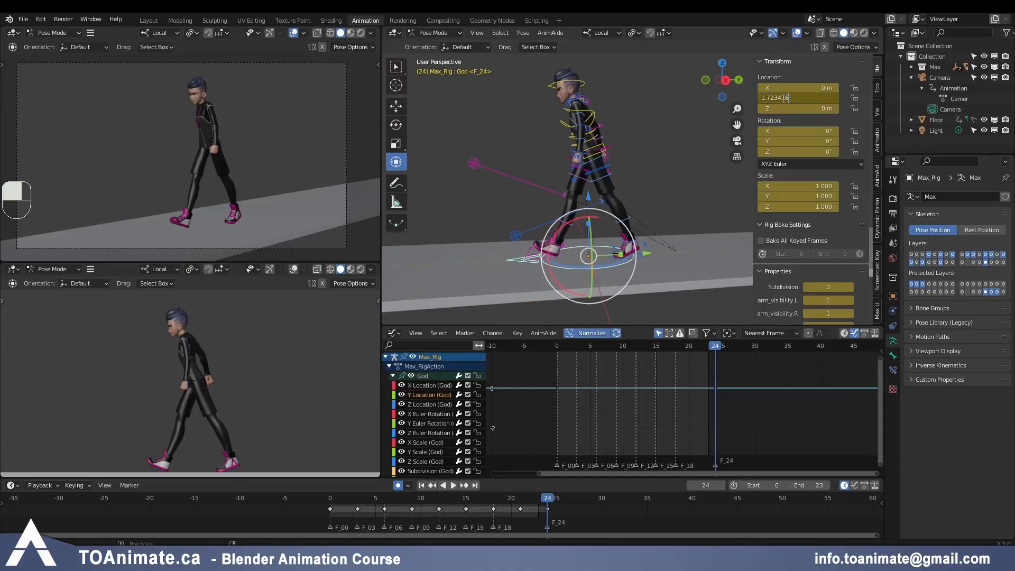
pyautogui.press('Return')
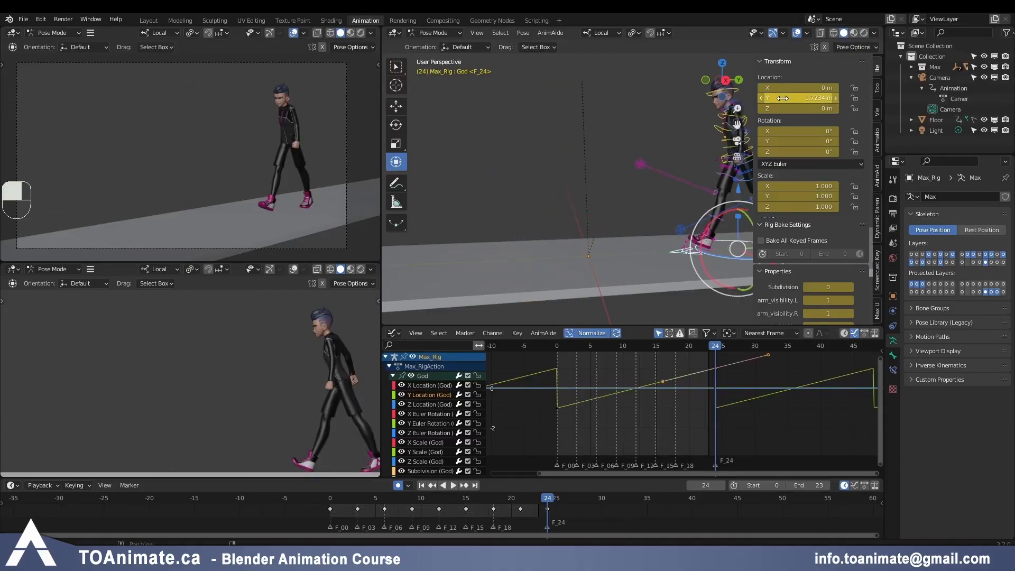
# Reverse the travel direction by setting the God control's Y location at frame 24 to -1.72342 m, and check the playback
pyautogui.press('space')
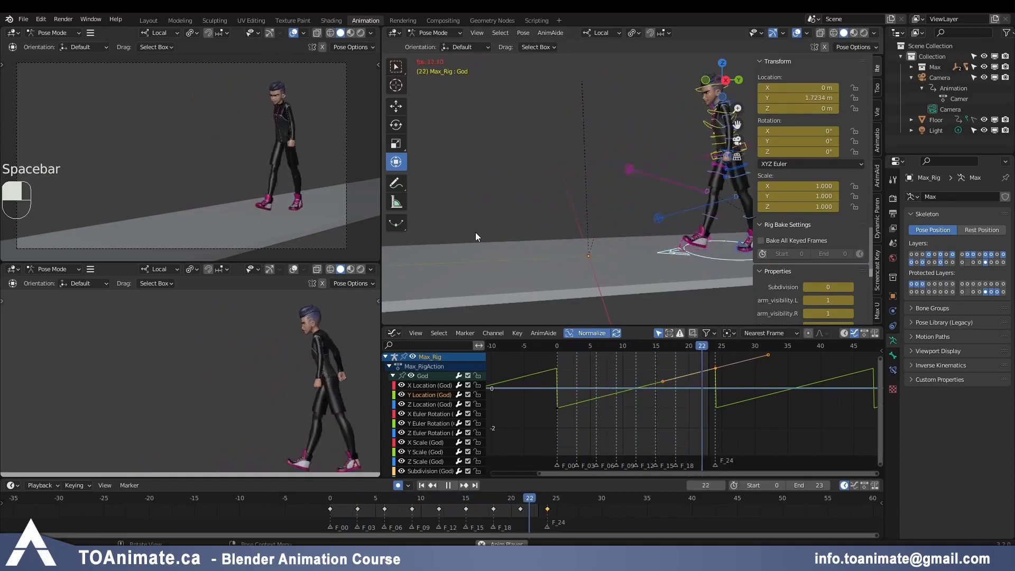
pyautogui.press('space')
pyautogui.moveTo(560, 351); pyautogui.dragTo(716, 347)
pyautogui.doubleClick(798, 98)
pyautogui.click(761, 98)
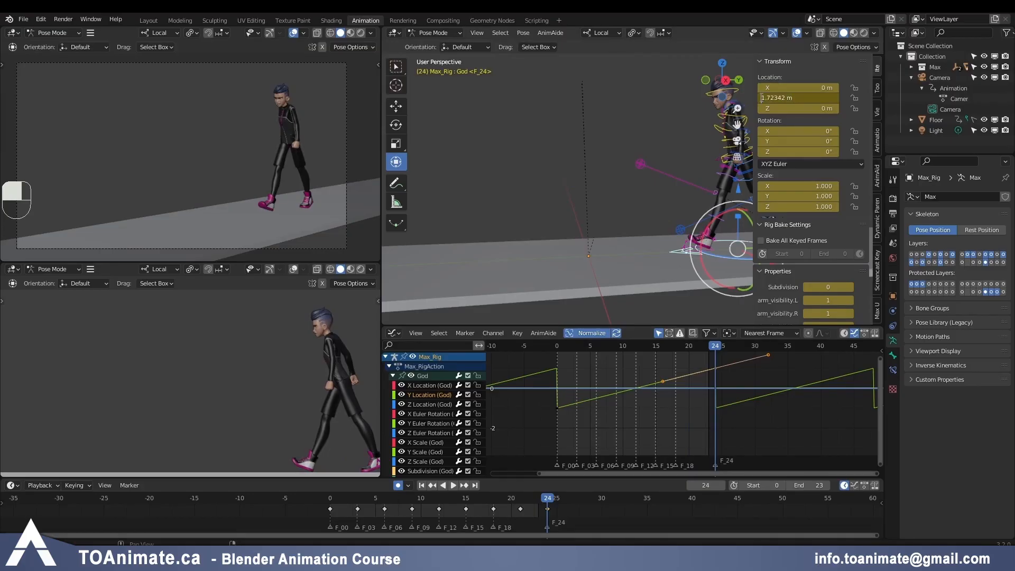
pyautogui.write('-')
pyautogui.press('Return')
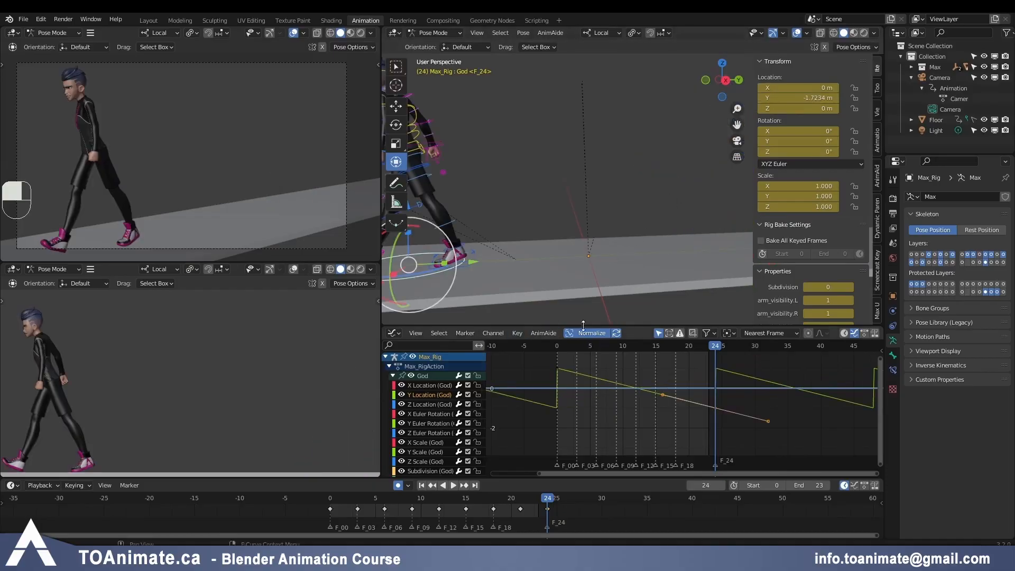
pyautogui.press('space')
pyautogui.press('space')
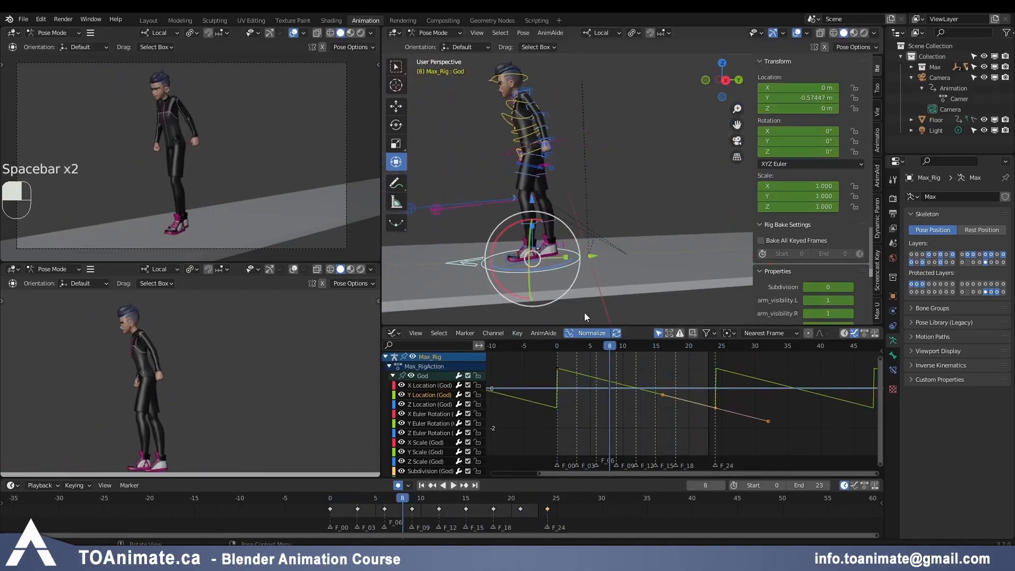
# Select all keyframes of the God control's Y Location curve and apply Linear Extrapolation
pyautogui.scroll(2, 693, 420)
pyautogui.scroll(-3, 691, 418)
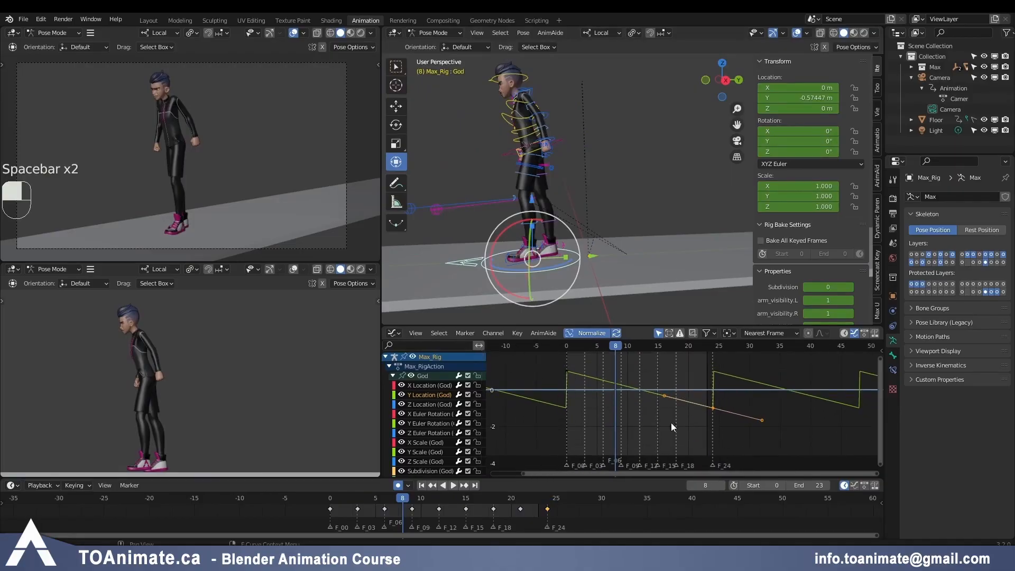
pyautogui.scroll(-2, 656, 403)
pyautogui.press('a')
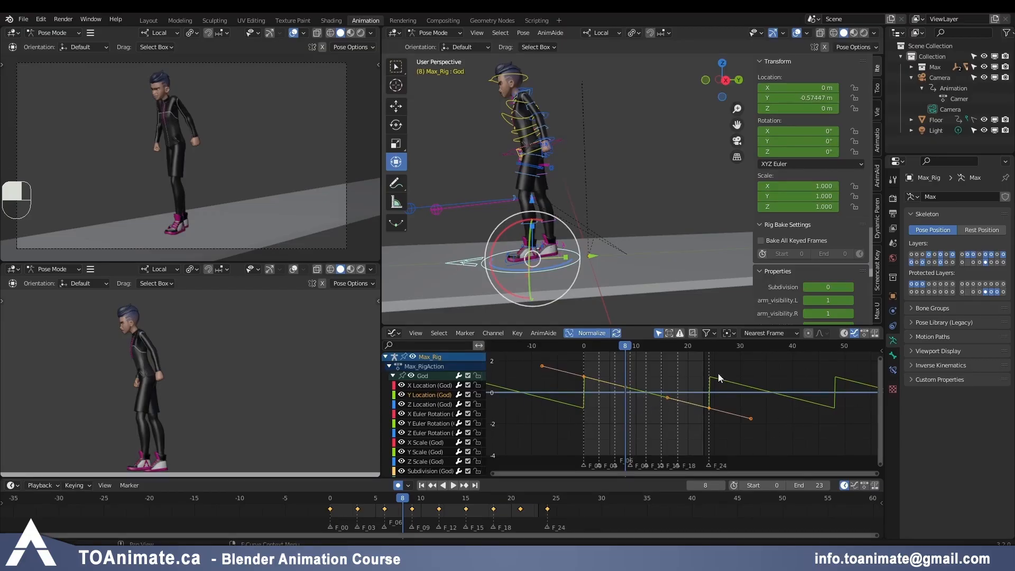
pyautogui.press('shift')
pyautogui.hotkey('shift', 'e')
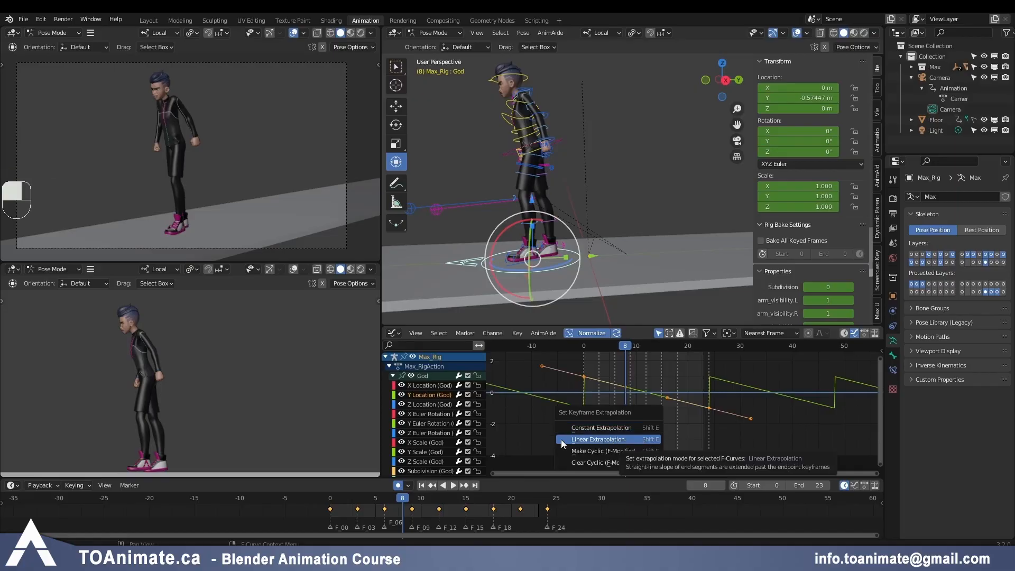
pyautogui.click(624, 439)
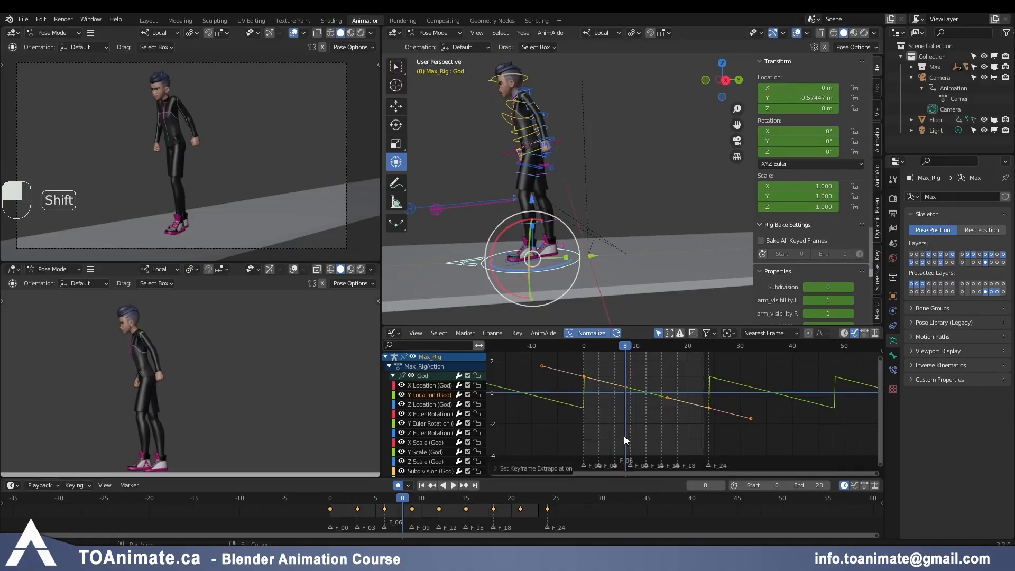
# Clear the cyclic F-Modifier from the God control's Y Location curve
pyautogui.hotkey('shift', 'e')
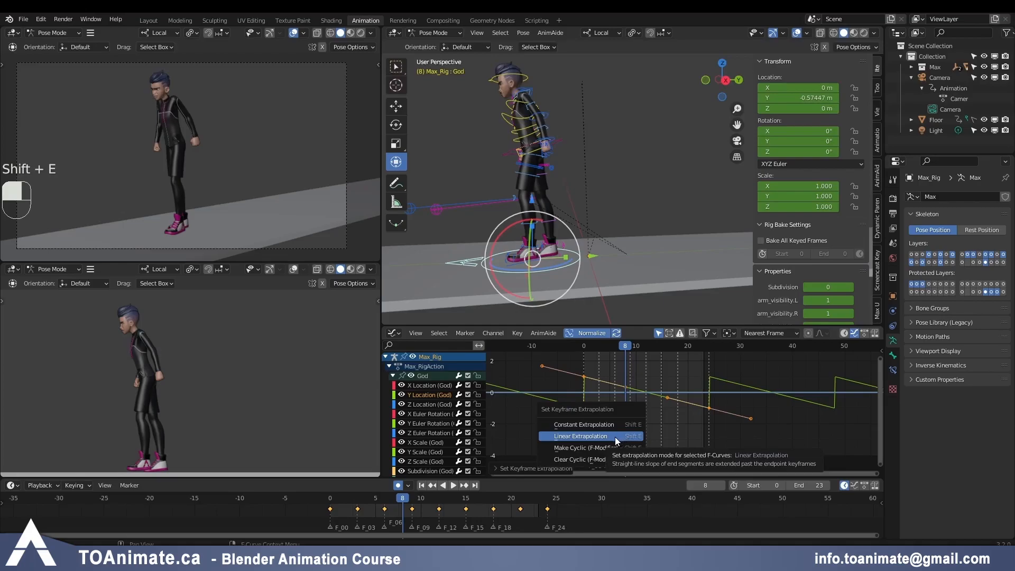
pyautogui.click(588, 459)
pyautogui.scroll(-4, 667, 421)
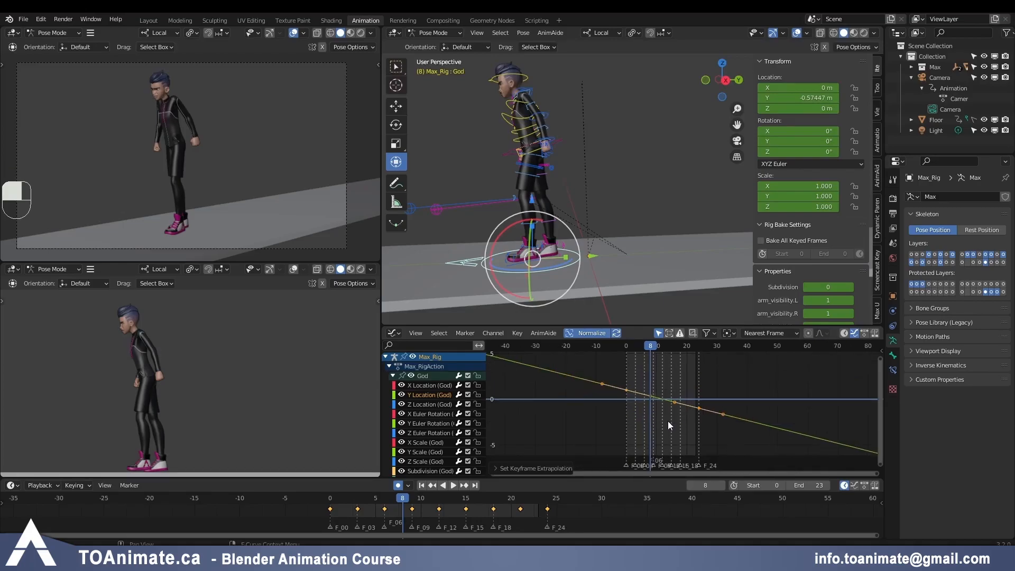
# Hide the viewport sidebar, extend the playback range to end at frame 395, and watch the character walk past the floor
pyautogui.click(516, 347)
pyautogui.press('space')
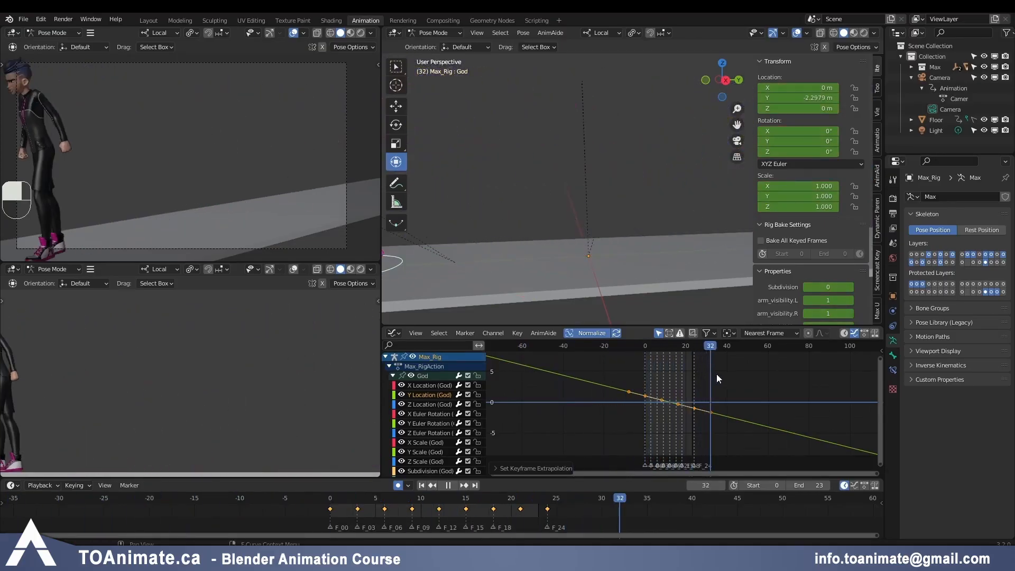
pyautogui.press('n')
pyautogui.press('space')
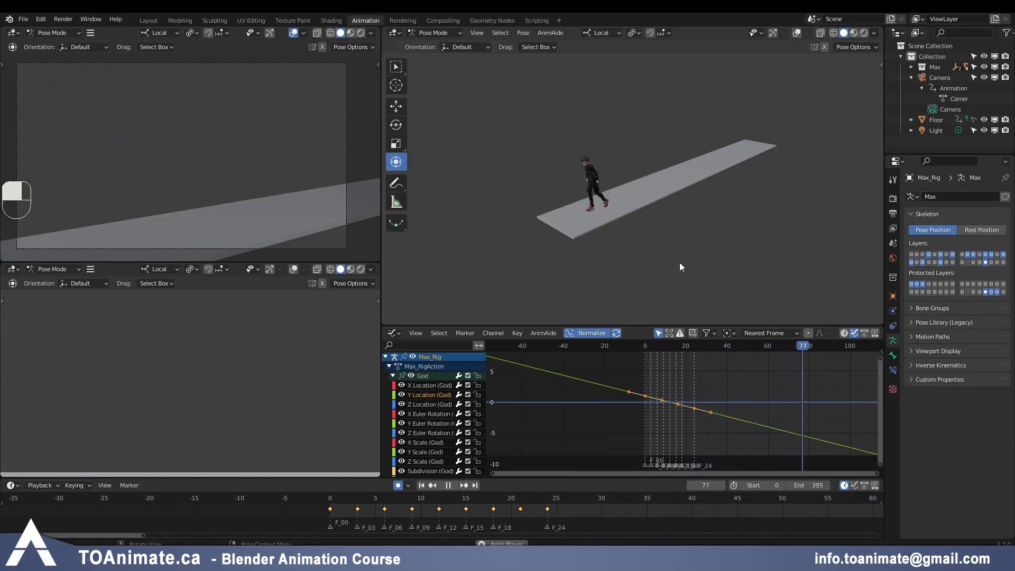
pyautogui.moveTo(534, 262); pyautogui.dragTo(501, 247, button='middle')
pyautogui.keyDown('shift'); pyautogui.moveTo(627, 240); pyautogui.dragTo(646, 238, button='middle'); pyautogui.keyUp('shift')
pyautogui.scroll(1, 646, 238)
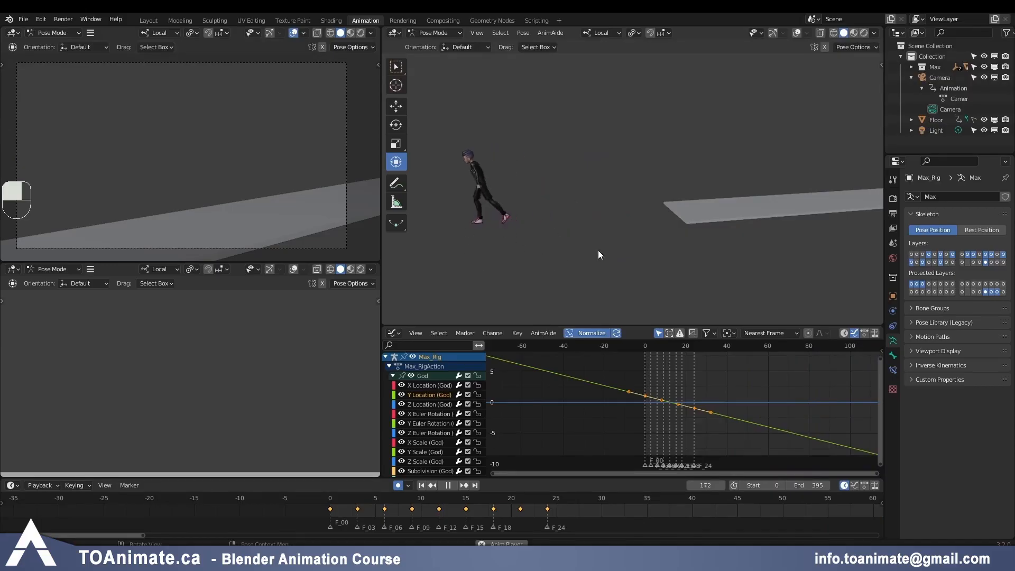
pyautogui.scroll(-1, 608, 256)
pyautogui.keyDown('shift'); pyautogui.moveTo(668, 272); pyautogui.dragTo(760, 281, button='middle'); pyautogui.keyUp('shift')
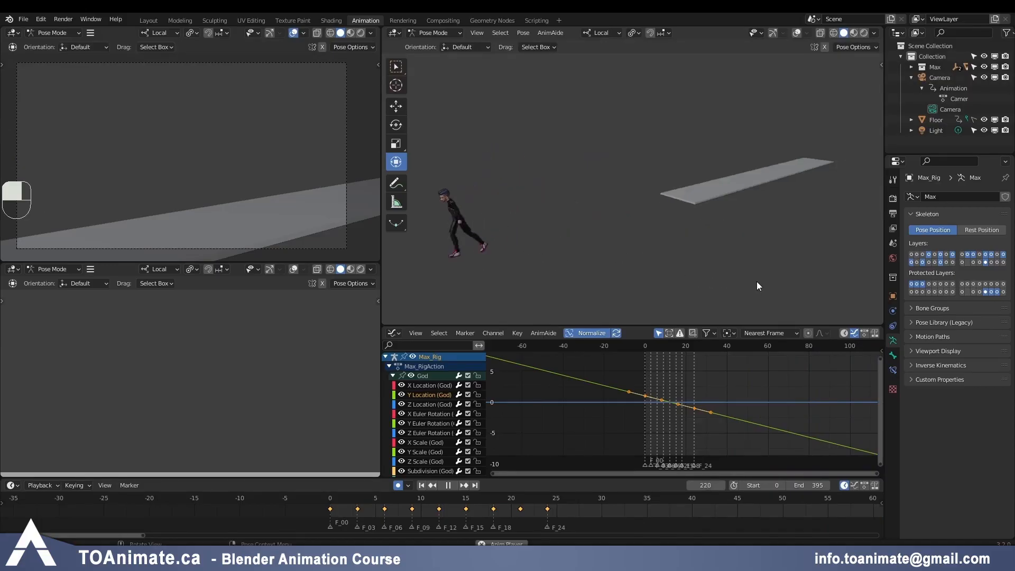
# Shorten the playback range to end at frame 47, review the walk, and show the viewport overlays again
pyautogui.press('space')
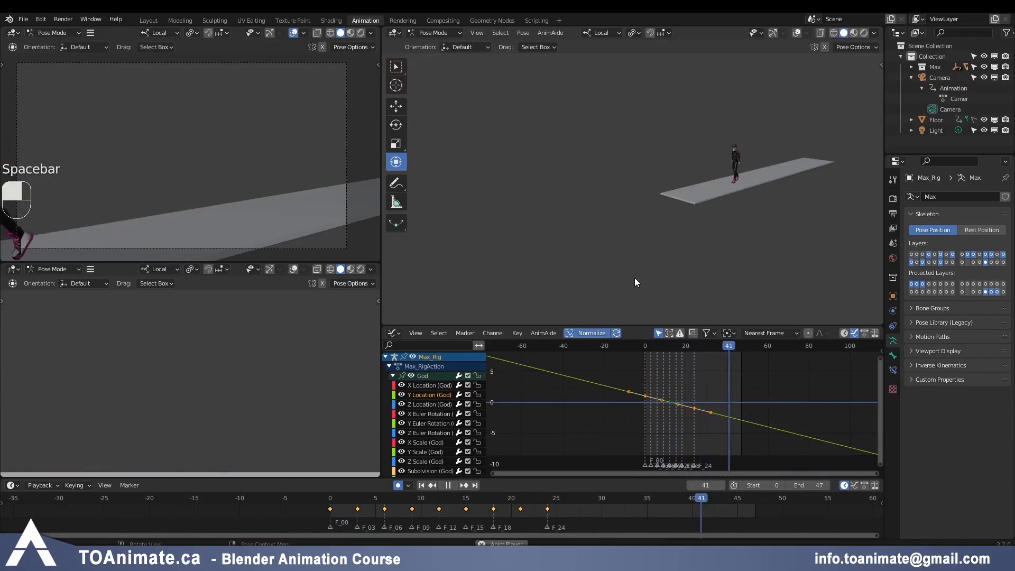
pyautogui.keyDown('shift'); pyautogui.moveTo(770, 247); pyautogui.dragTo(747, 272, button='middle'); pyautogui.keyUp('shift')
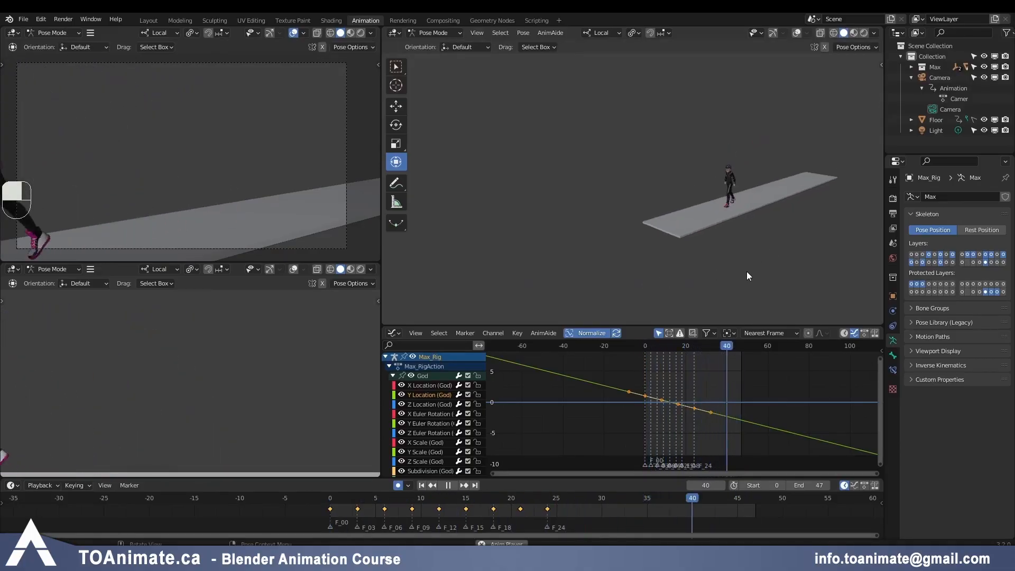
pyautogui.hotkey('shift', 'alt', 'z')
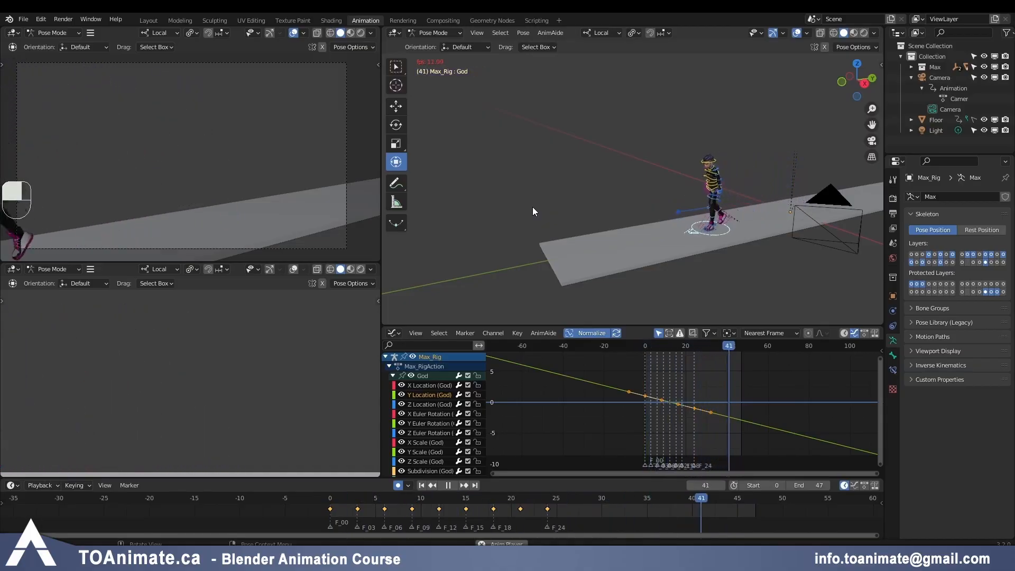
pyautogui.press('space')
# Select the COG control, frame it in the viewport, and examine its Y Location curve
pyautogui.moveTo(532, 207); pyautogui.dragTo(570, 202, button='middle')
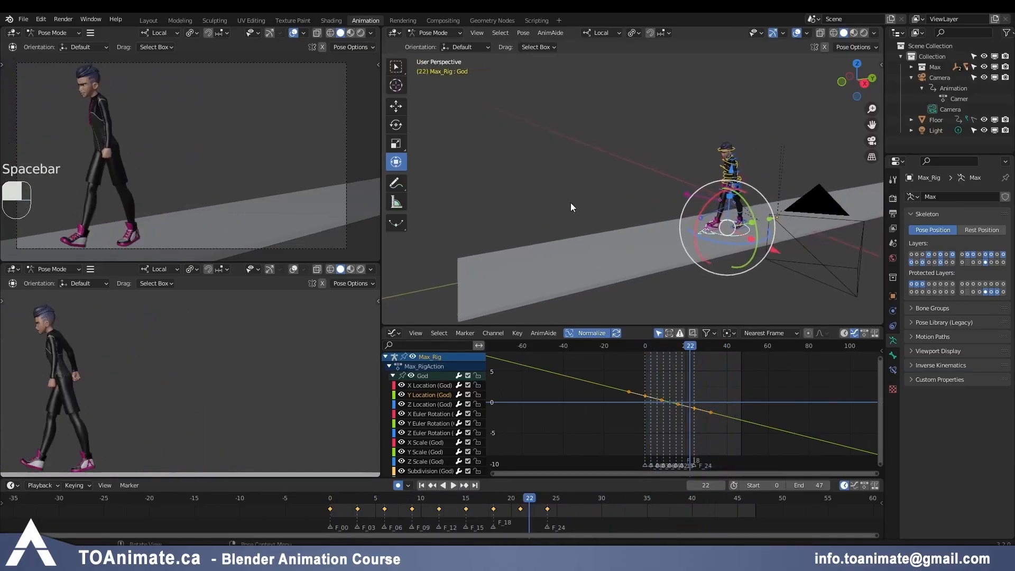
pyautogui.click(746, 173)
pyautogui.press('KP_Decimal')
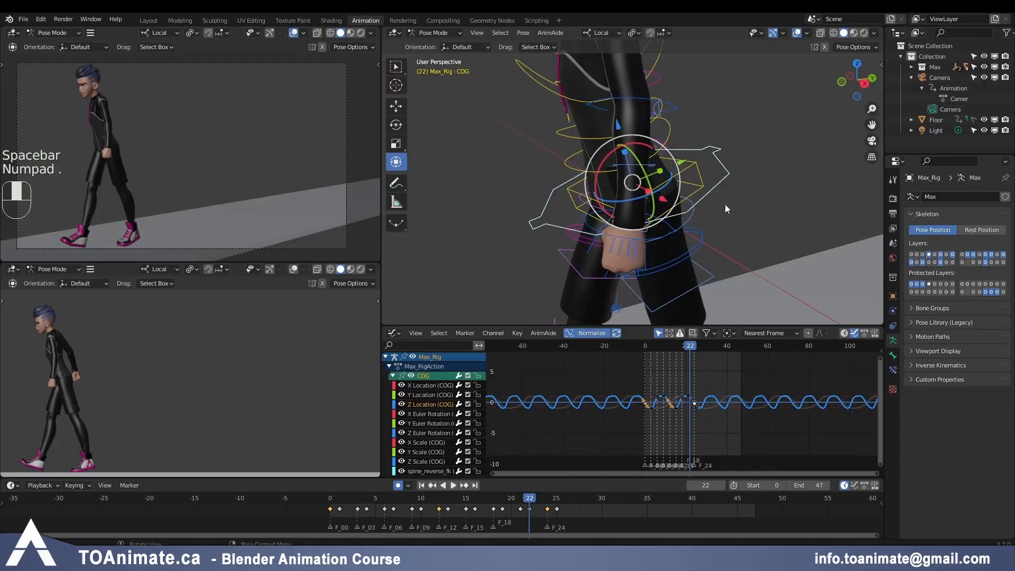
pyautogui.click(426, 395)
pyautogui.scroll(-5, 501, 149)
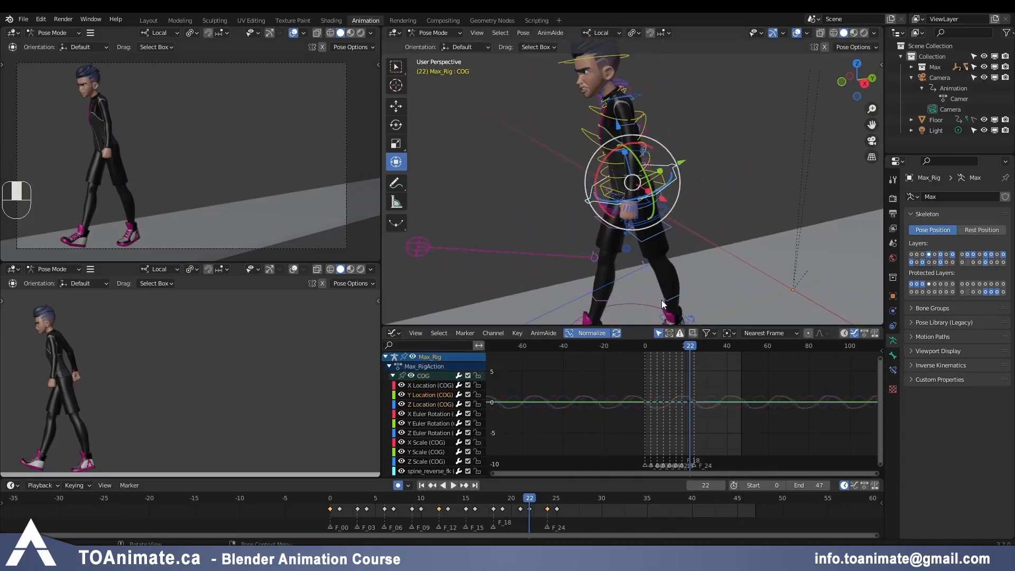
pyautogui.moveTo(707, 222)
pyautogui.mouseDown(button='middle')
pyautogui.moveTo(722, 245)
pyautogui.moveTo(792, 226)
pyautogui.moveTo(759, 244)
pyautogui.moveTo(691, 232)
pyautogui.mouseUp(button='middle')
pyautogui.press('g')
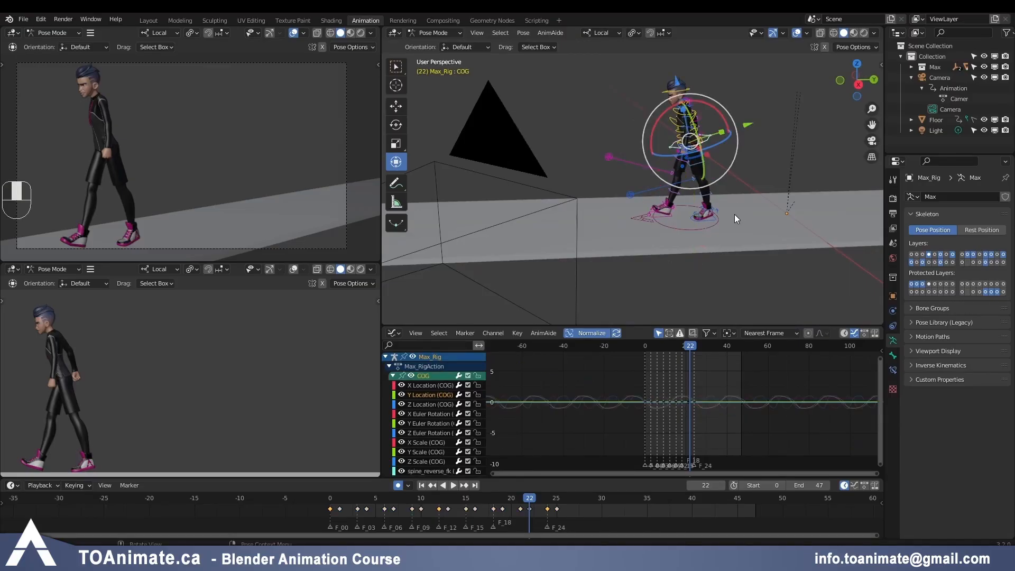
pyautogui.click(730, 216)
# Select the right foot IK control and examine its Y Location curve, stepping through the walk from frame 0 to 15
pyautogui.click(664, 214)
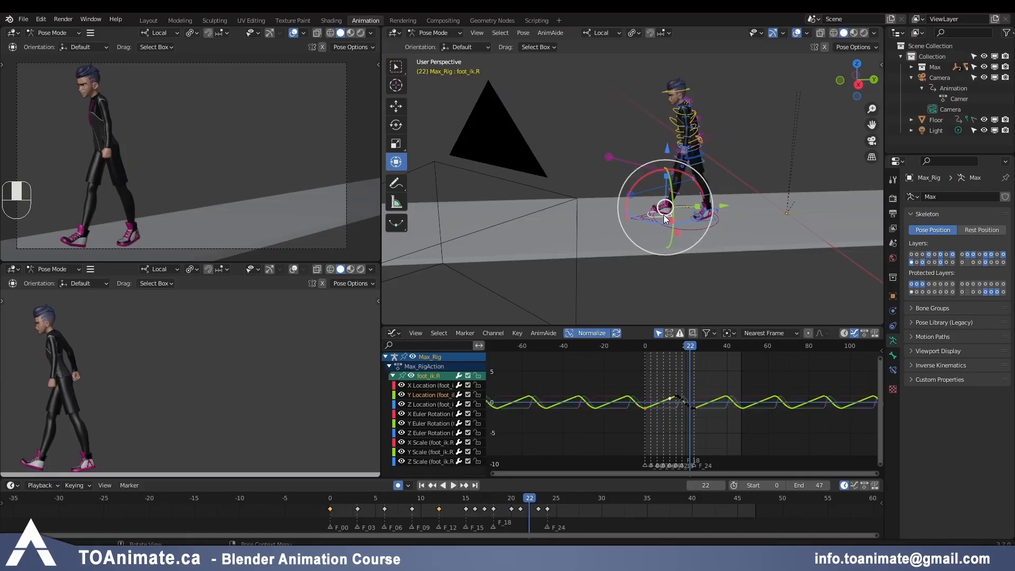
pyautogui.click(426, 395)
pyautogui.click(645, 347)
pyautogui.press('space')
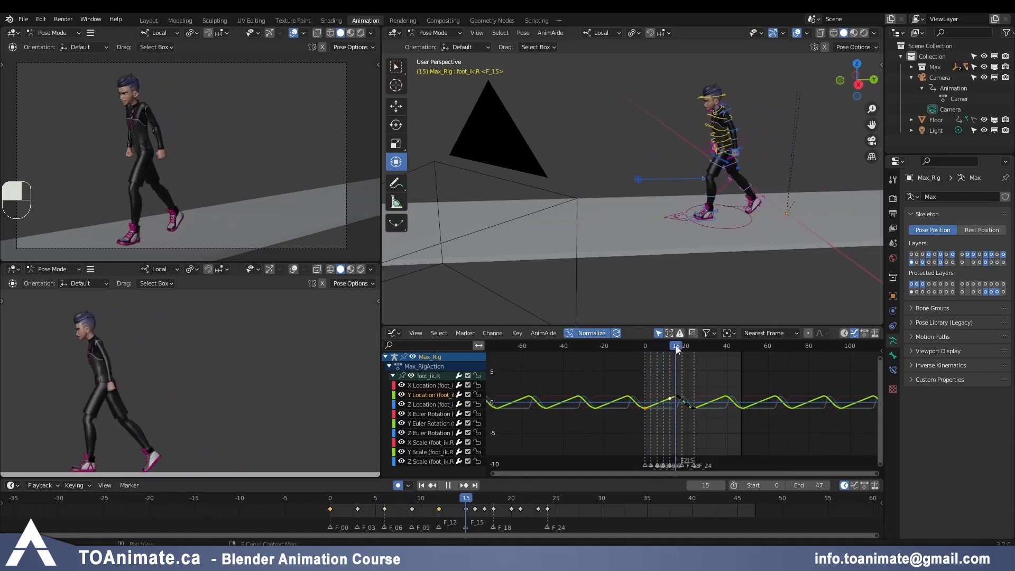
pyautogui.press('space')
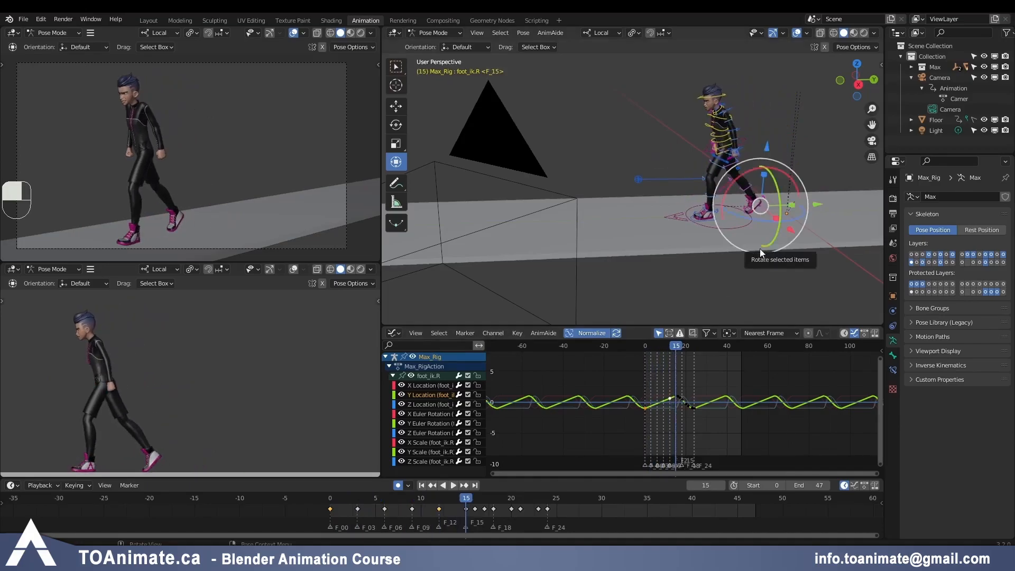
# Select the God control, return to frame 0, and inspect the character's starting position on the floor from several angles
pyautogui.moveTo(760, 249); pyautogui.dragTo(649, 250, button='middle')
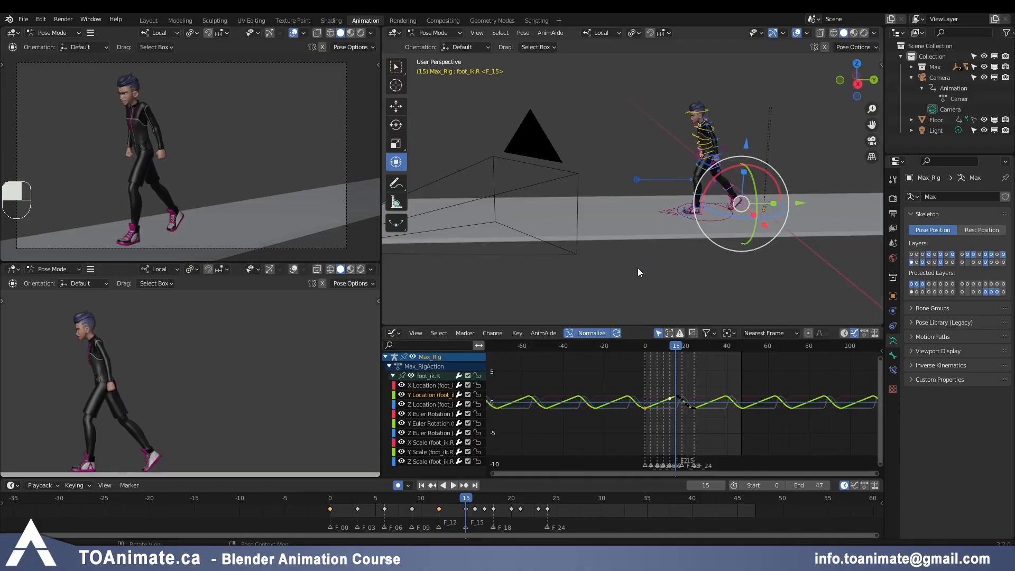
pyautogui.click(663, 213)
pyautogui.moveTo(625, 259); pyautogui.dragTo(605, 285, button='middle')
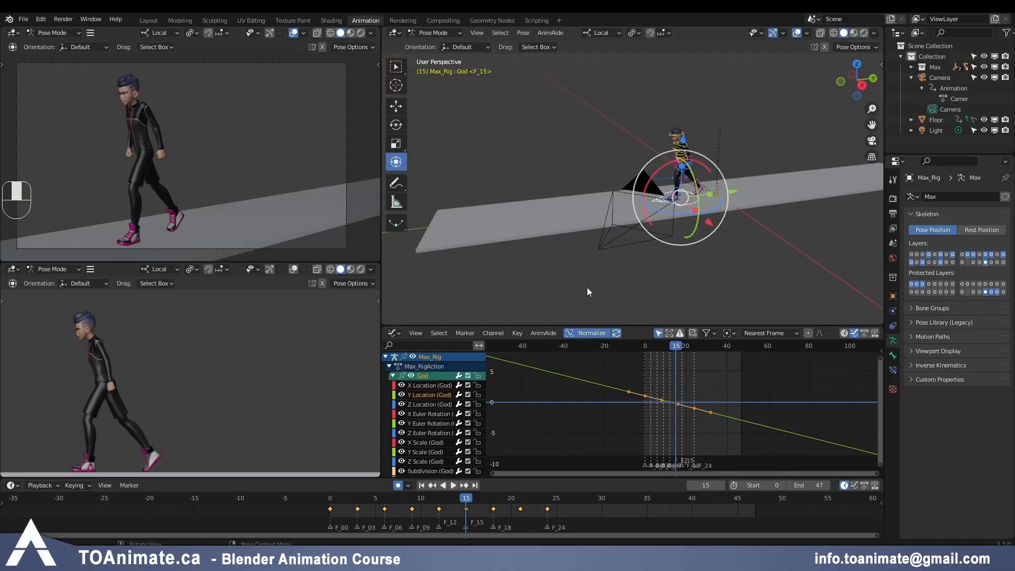
pyautogui.hotkey('shift', 'Left')
pyautogui.moveTo(588, 287); pyautogui.dragTo(544, 186, button='middle')
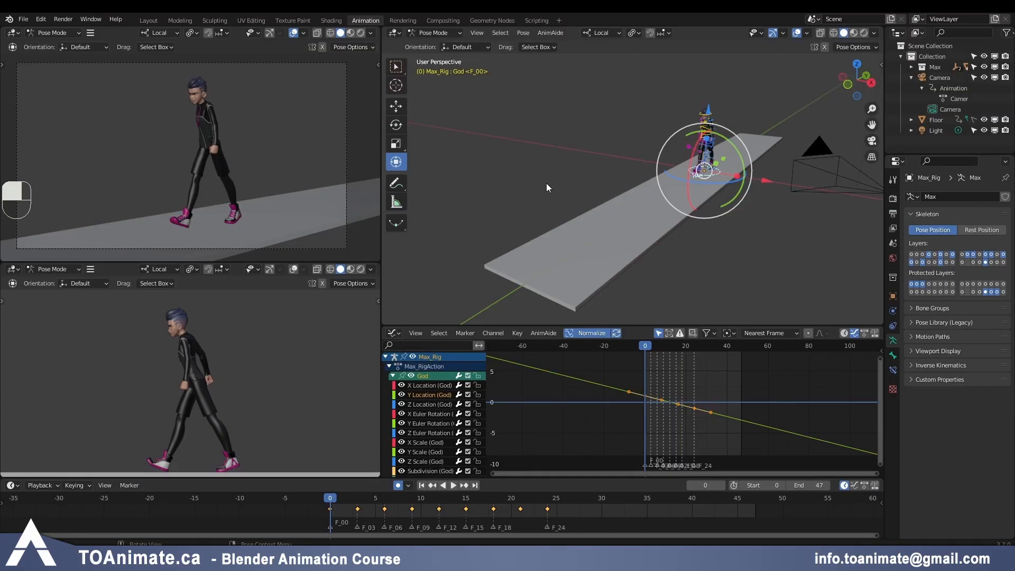
pyautogui.moveTo(546, 183); pyautogui.dragTo(540, 265, button='middle')
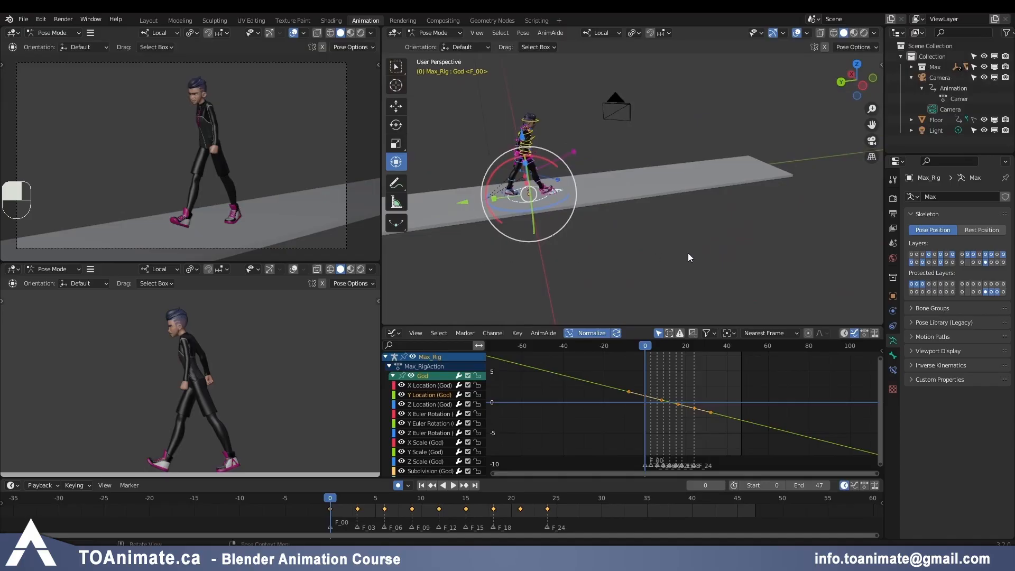